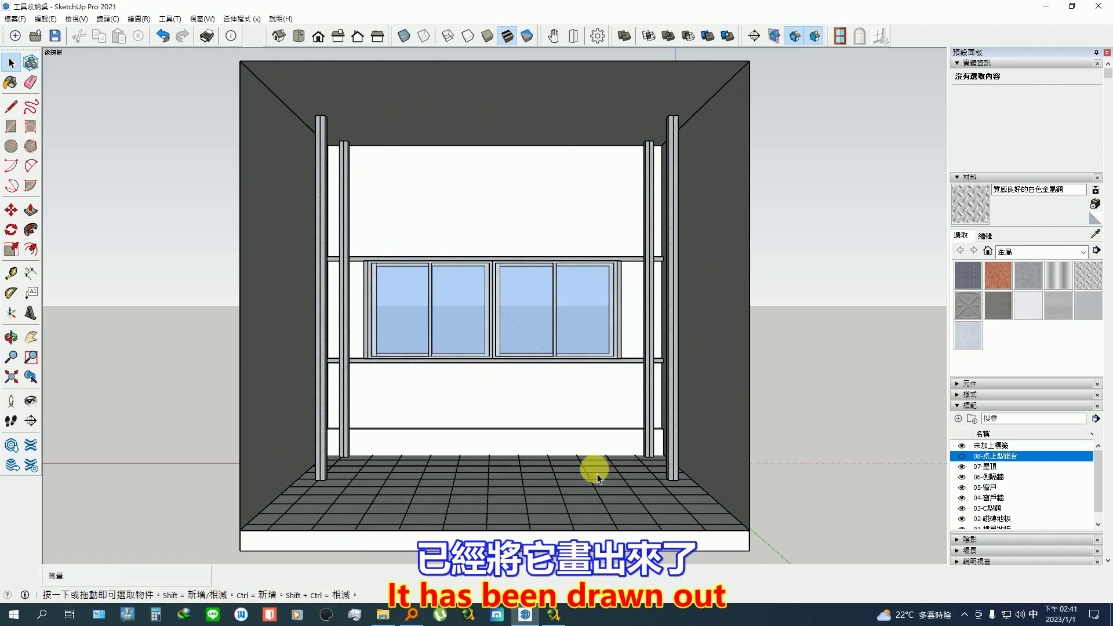
# Orbit the balcony room model around to a frontal view.
pyautogui.moveTo(740, 355); pyautogui.dragTo(717, 370, button='middle')
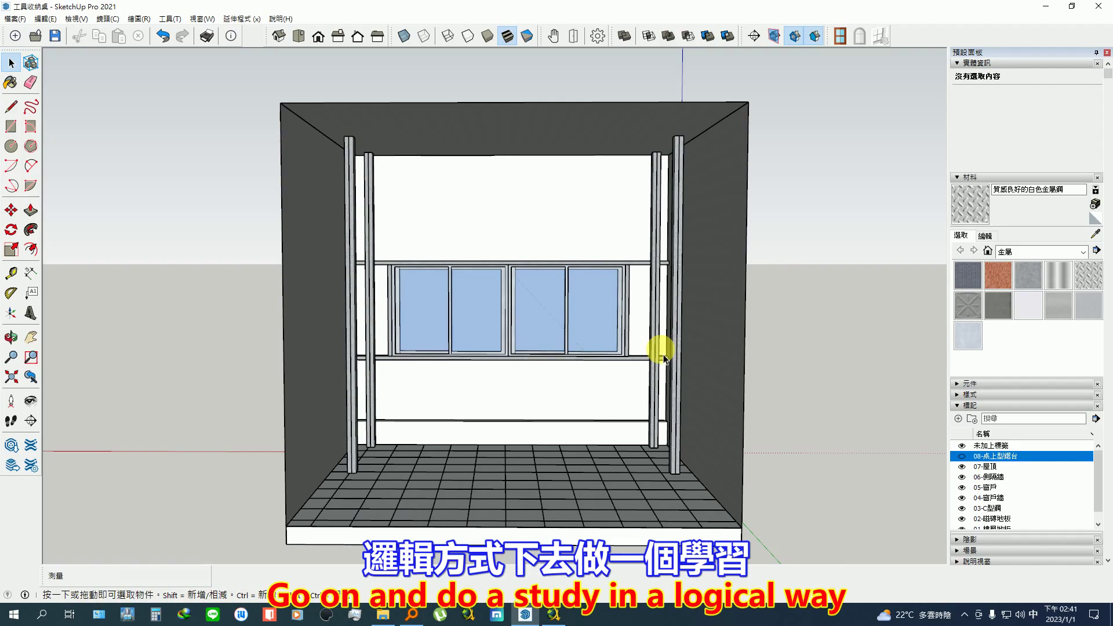
pyautogui.moveTo(664, 359)
pyautogui.mouseDown(button='middle')
pyautogui.moveTo(708, 293)
pyautogui.moveTo(505, 286)
pyautogui.mouseUp(button='middle')
pyautogui.moveTo(686, 298); pyautogui.dragTo(642, 328, button='middle')
pyautogui.scroll(-1, 632, 336)
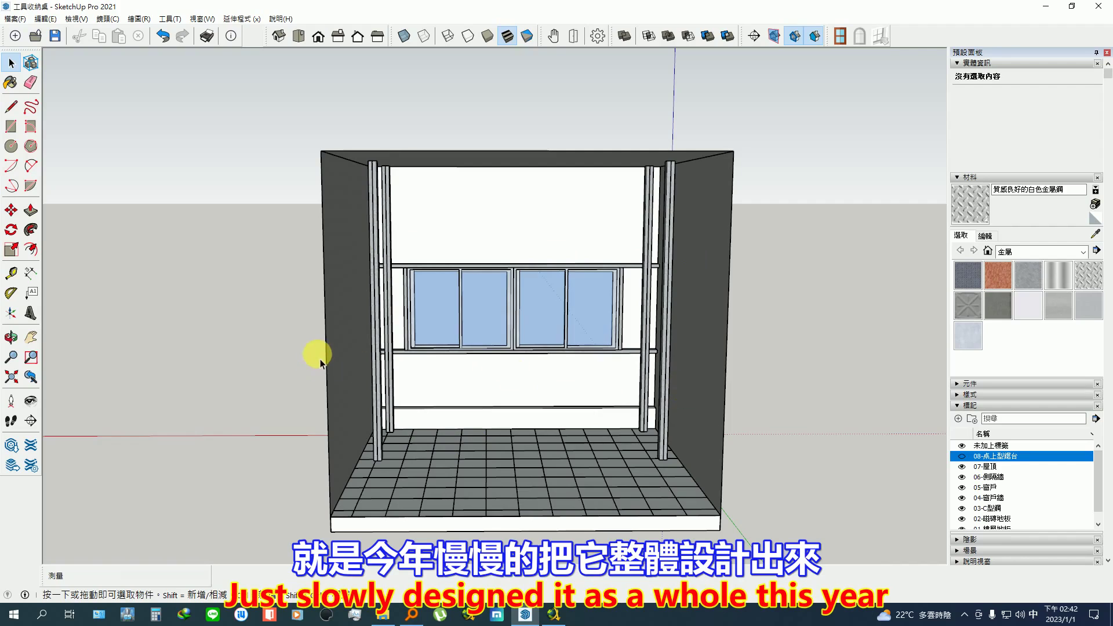
pyautogui.moveTo(664, 387); pyautogui.dragTo(398, 281, button='middle')
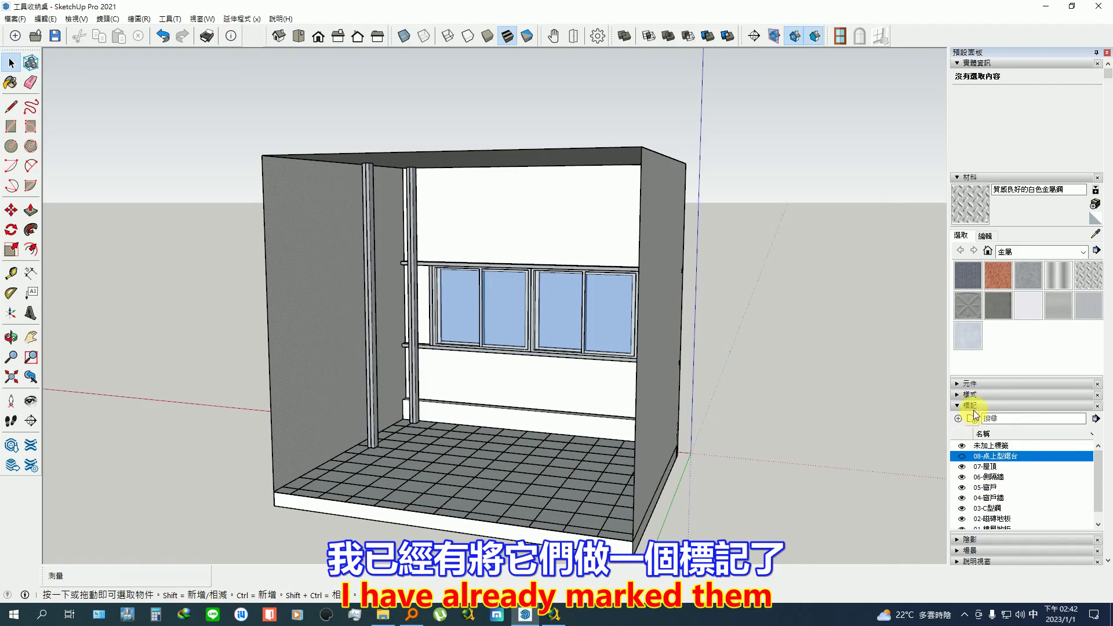
pyautogui.scroll(-1, 1012, 458)
pyautogui.moveTo(905, 359); pyautogui.dragTo(752, 346, button='middle')
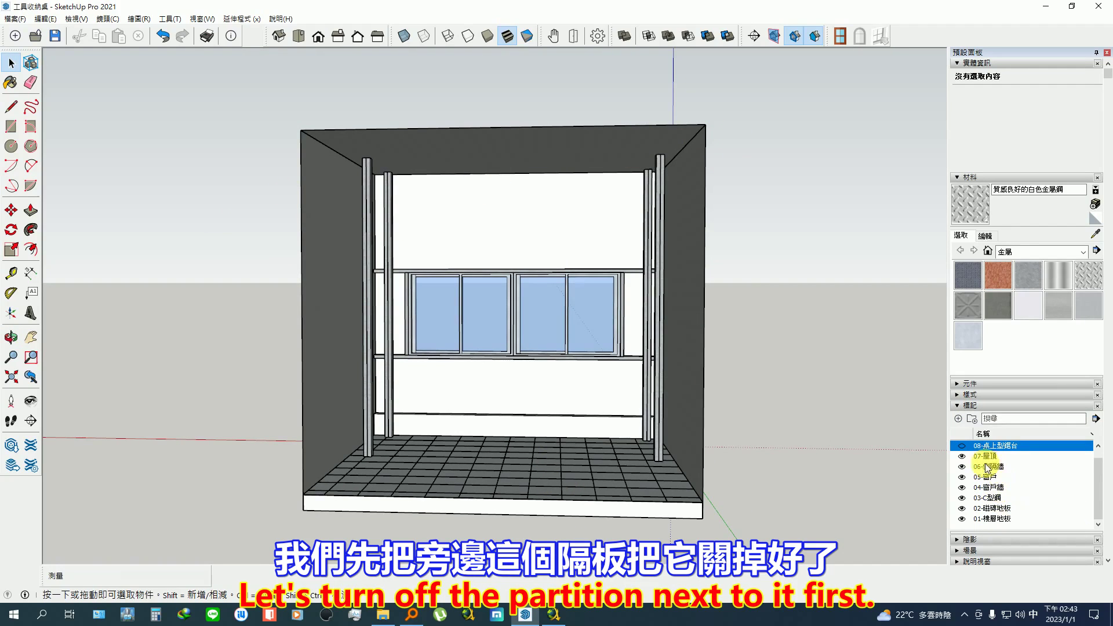
# Hide the 06-側隔牆 partition and 07-屋頂 roof tags, then face the window wall.
pyautogui.click(963, 467)
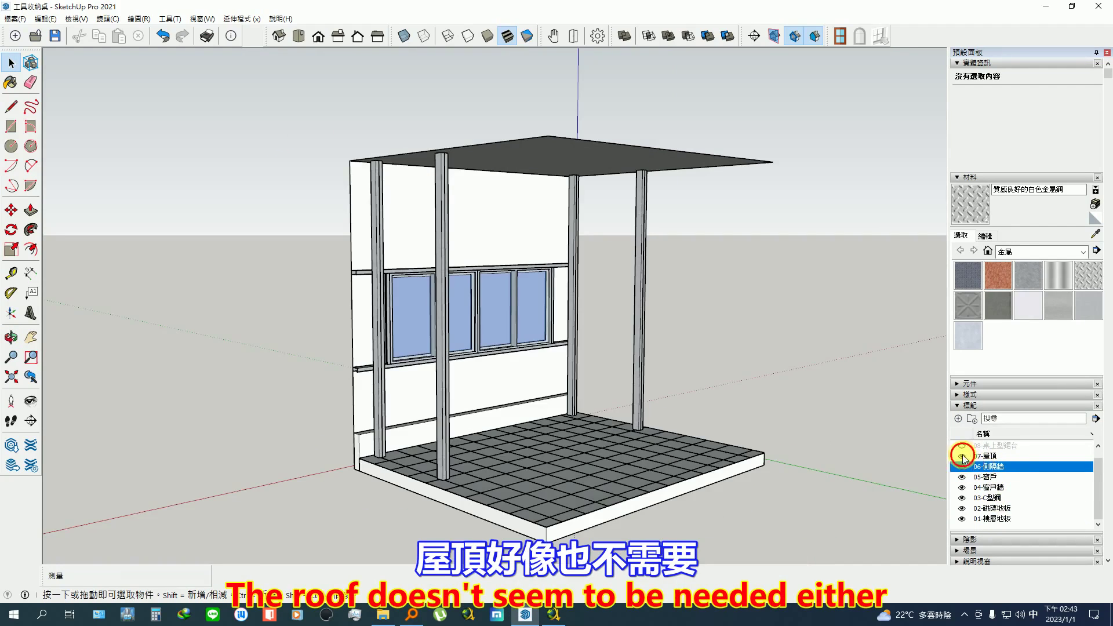
pyautogui.click(963, 457)
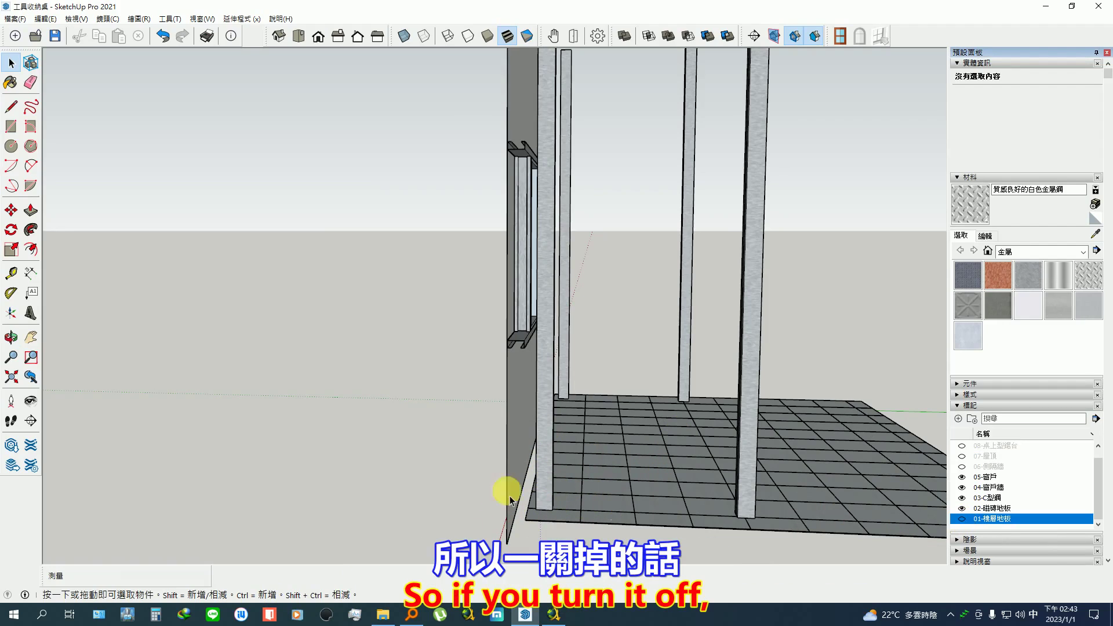
pyautogui.scroll(-1, 870, 501)
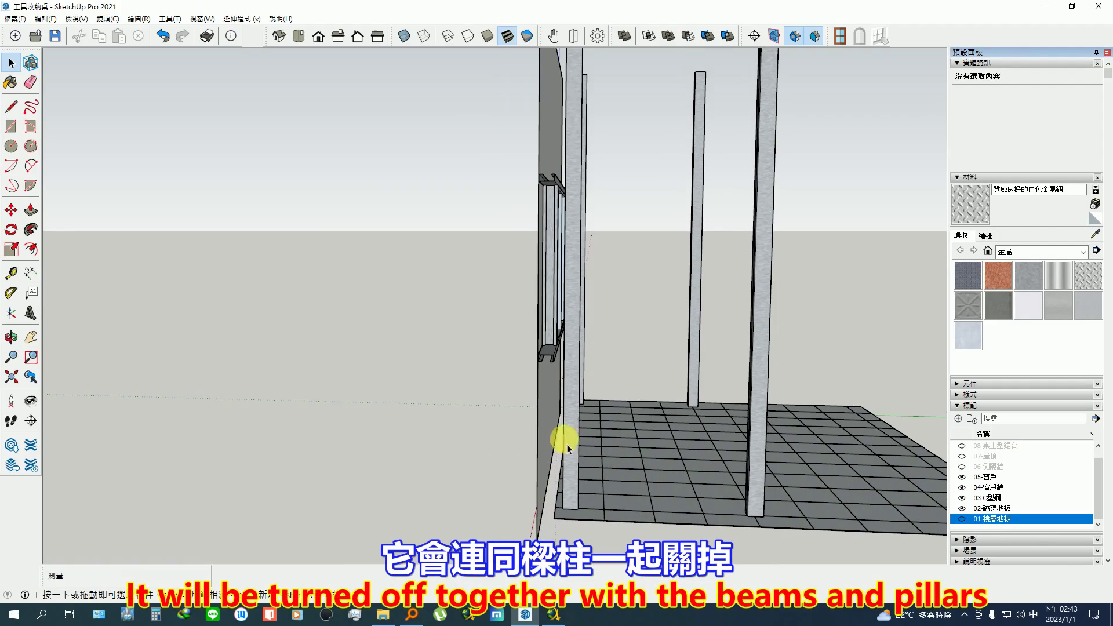
pyautogui.scroll(1, 939, 554)
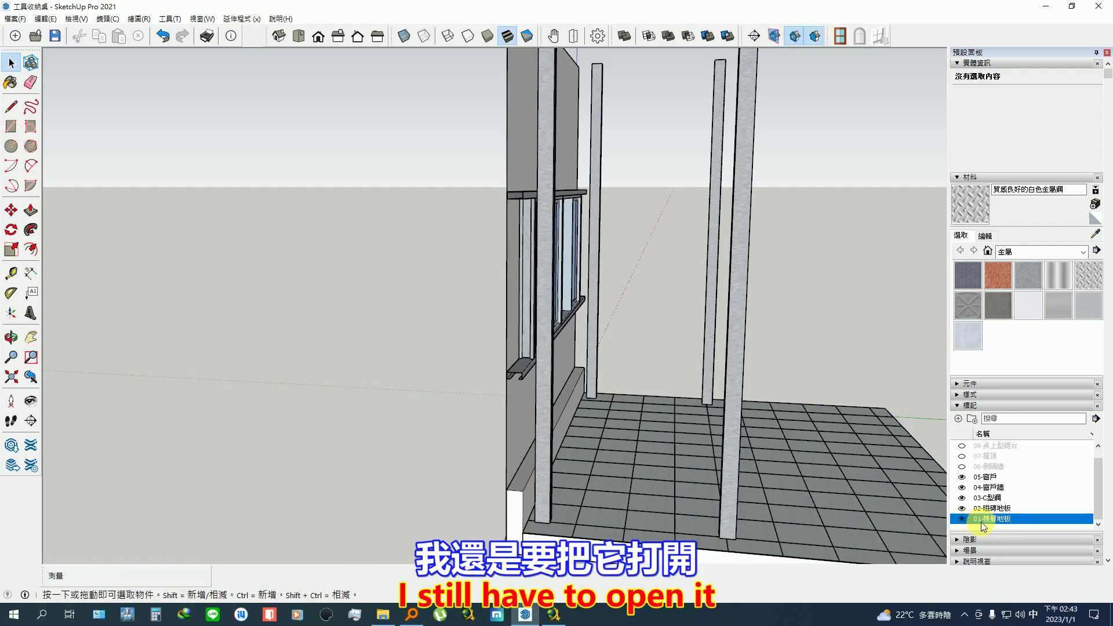
pyautogui.moveTo(634, 505); pyautogui.dragTo(597, 454, button='middle')
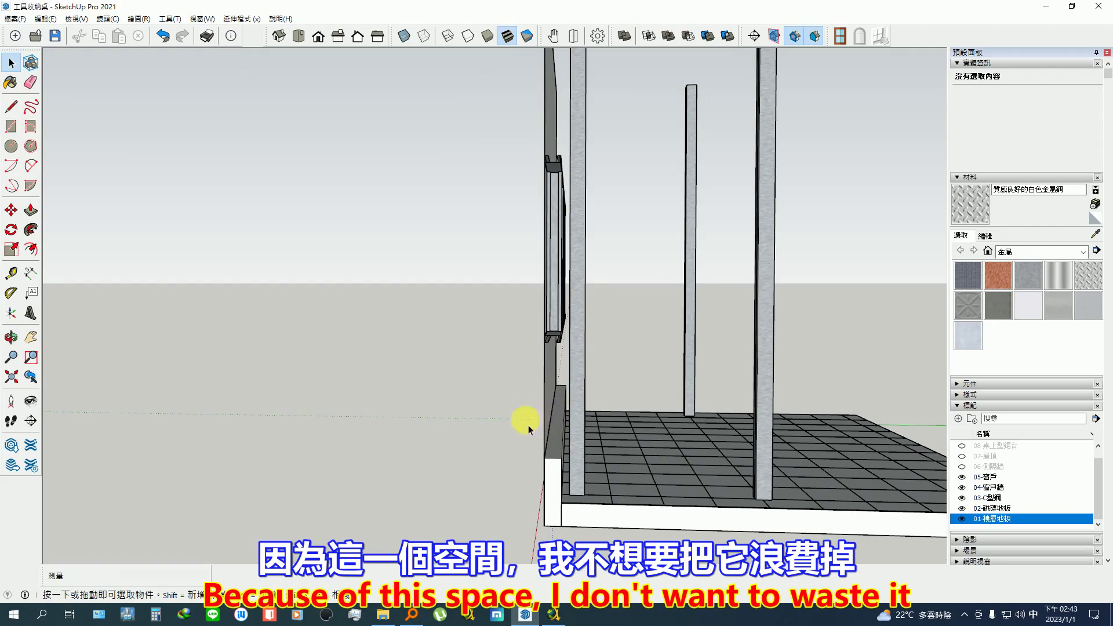
pyautogui.moveTo(676, 450); pyautogui.dragTo(429, 430, button='middle')
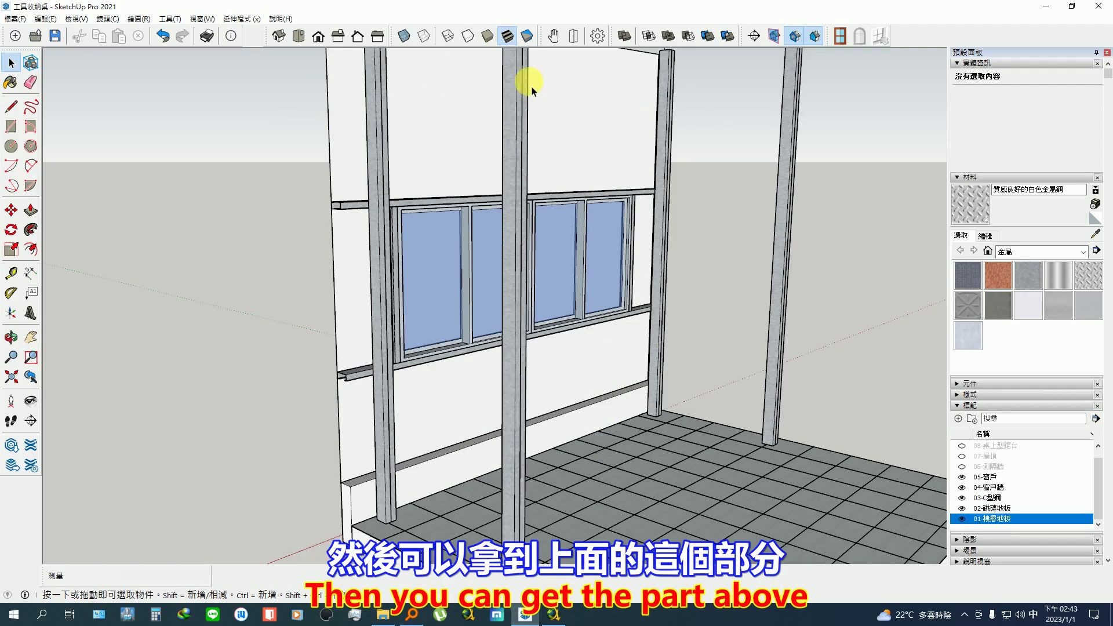
pyautogui.scroll(-2, 536, 342)
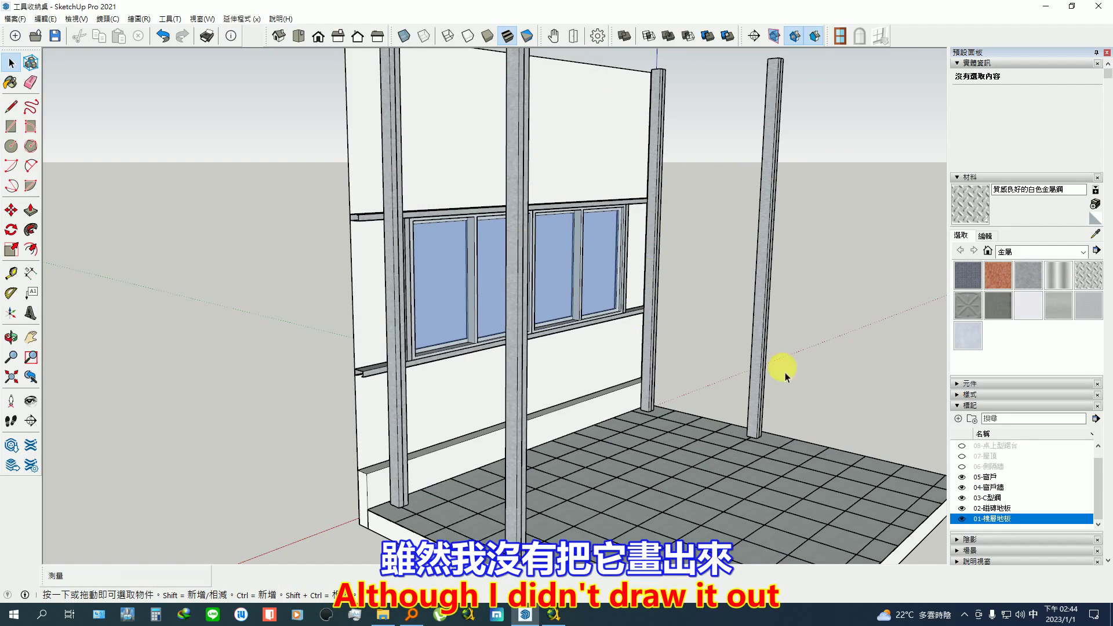
pyautogui.scroll(5, 460, 448)
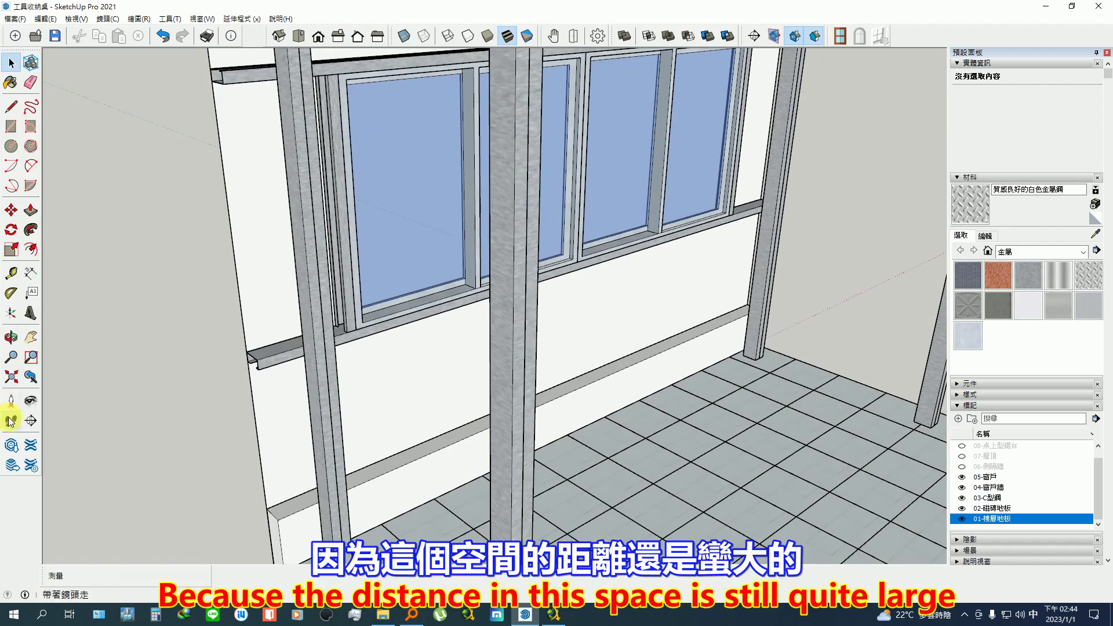
# Dimension the box with its 280 mm height and 150 mm top width.
pyautogui.click(11, 272)
pyautogui.scroll(3, 413, 469)
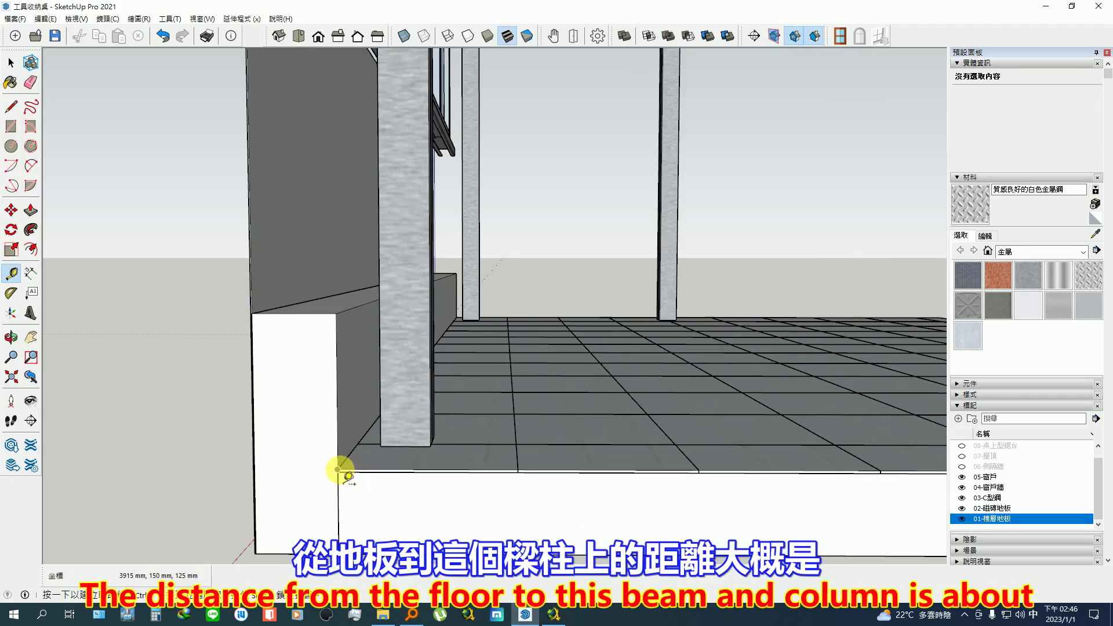
pyautogui.click(338, 469)
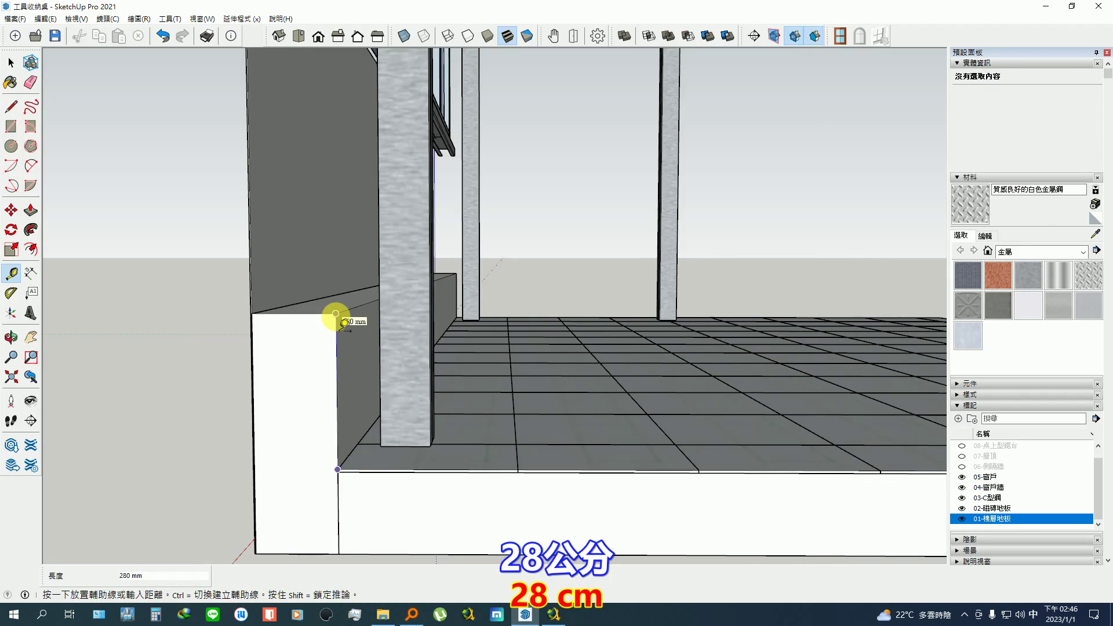
pyautogui.press('d')
pyautogui.click(336, 313)
pyautogui.click(339, 467)
pyautogui.click(370, 343)
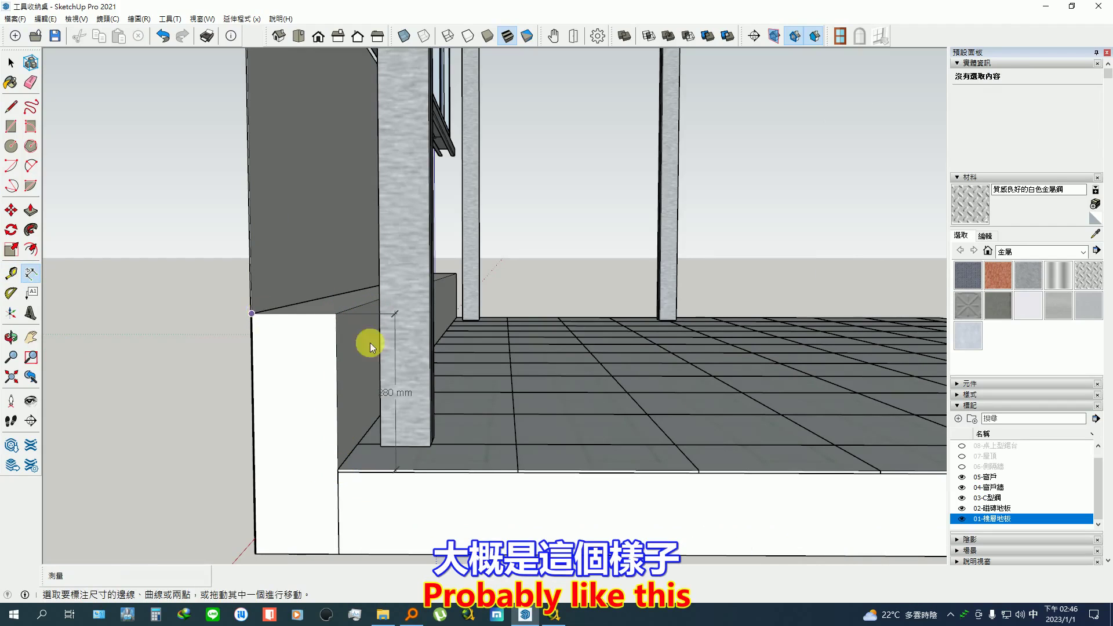
pyautogui.click(255, 312)
pyautogui.click(335, 314)
pyautogui.click(337, 284)
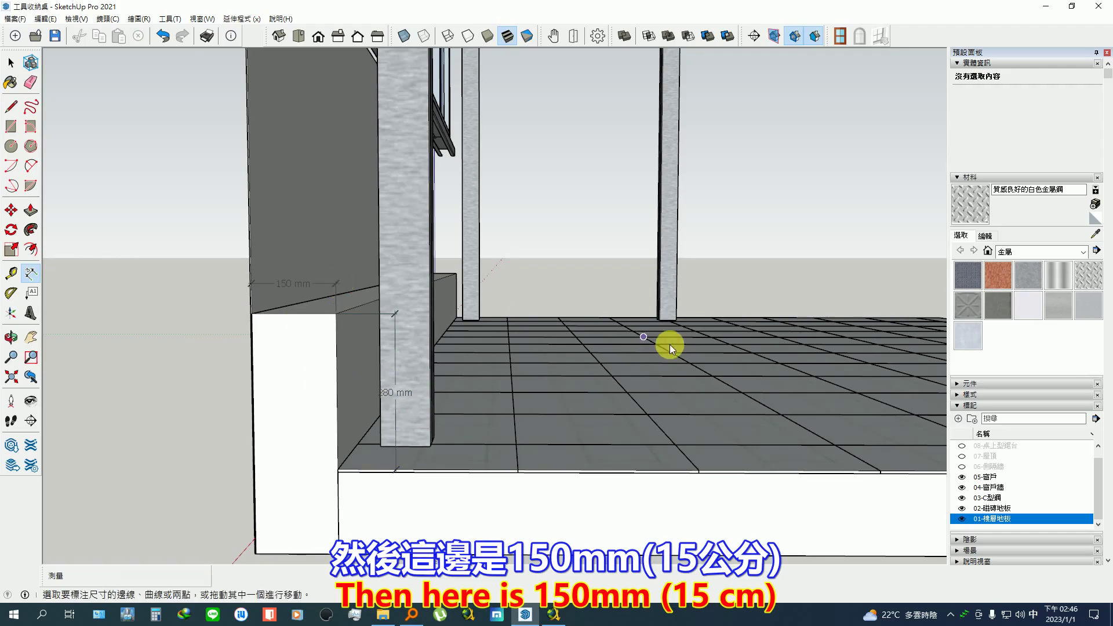
# Add a 3259 mm dimension across the floor between the column bases.
pyautogui.moveTo(670, 344); pyautogui.dragTo(217, 485, button='middle')
pyautogui.moveTo(468, 410); pyautogui.dragTo(294, 321, button='middle')
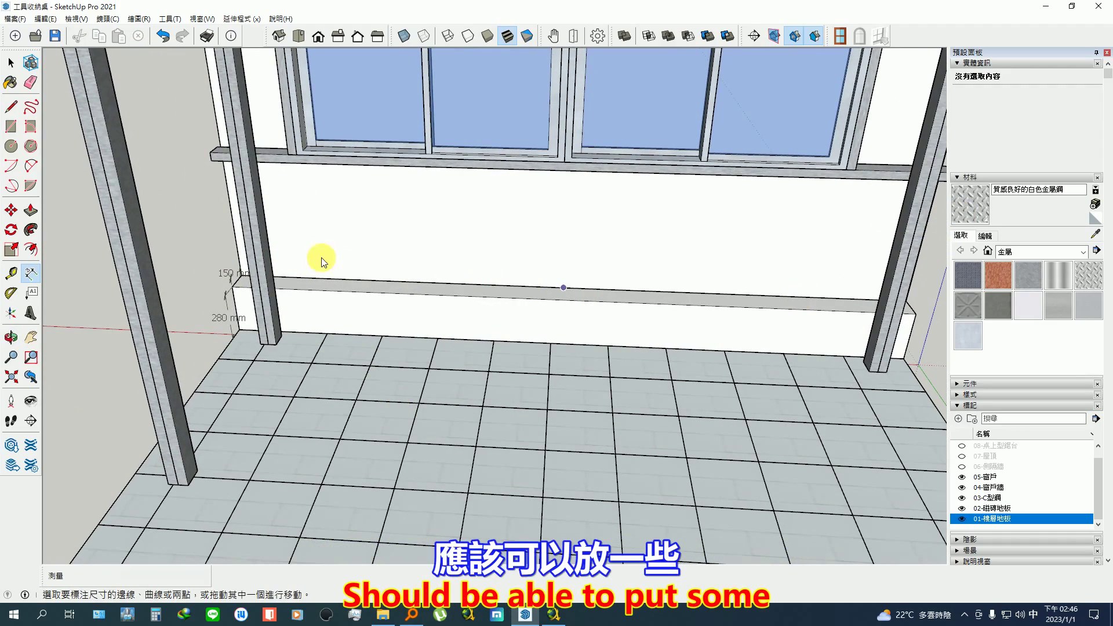
pyautogui.moveTo(882, 280); pyautogui.dragTo(348, 335, button='middle')
pyautogui.press('space')
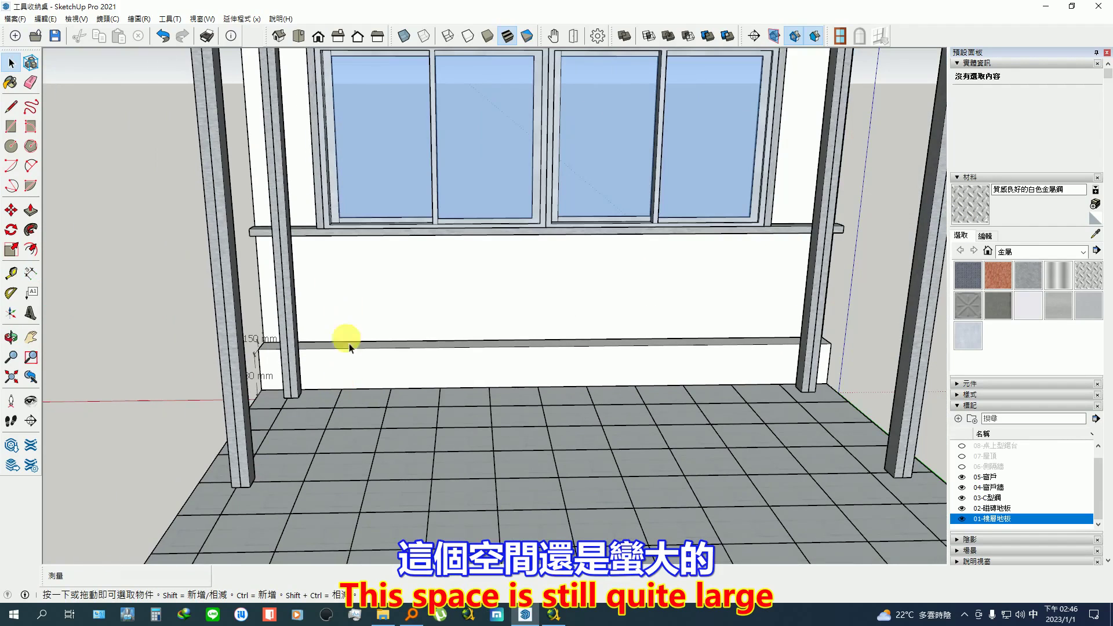
pyautogui.scroll(-2, 504, 356)
pyautogui.press('d')
pyautogui.click(304, 379)
pyautogui.click(789, 382)
pyautogui.click(361, 374)
pyautogui.moveTo(360, 374); pyautogui.dragTo(631, 430, button='middle')
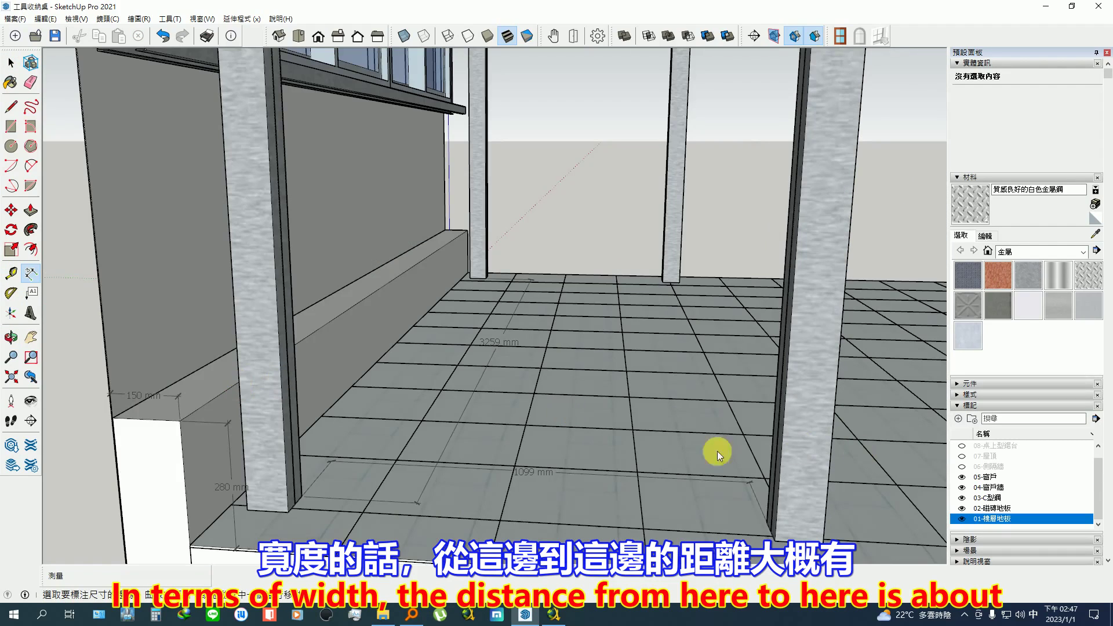
# Check the 1099 mm dimension's properties and orbit to face the window wall.
pyautogui.click(513, 470)
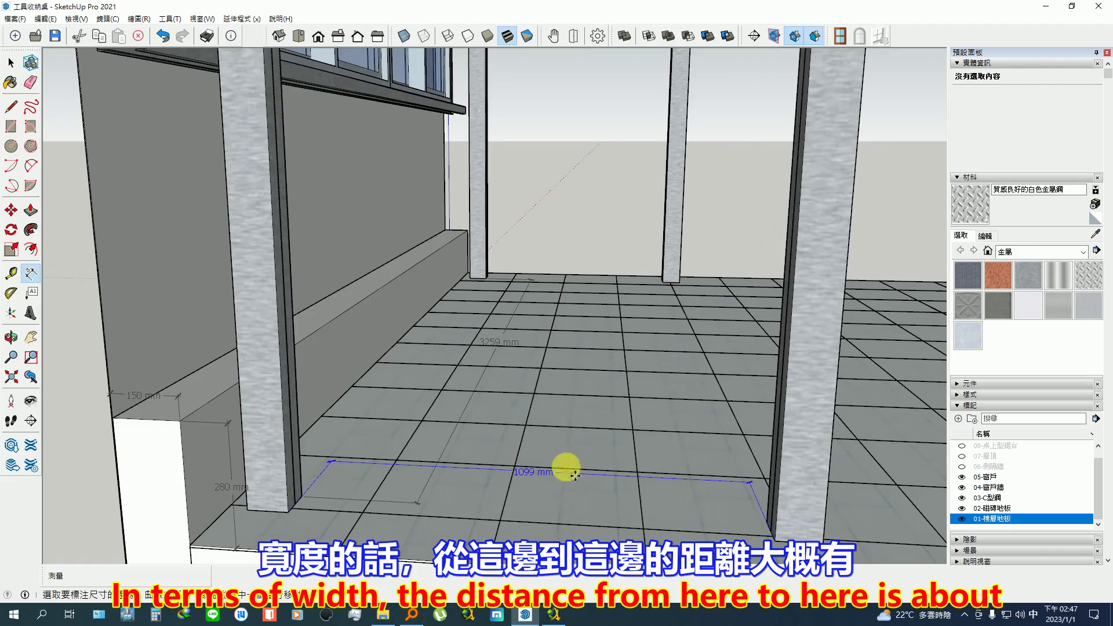
pyautogui.click(545, 481)
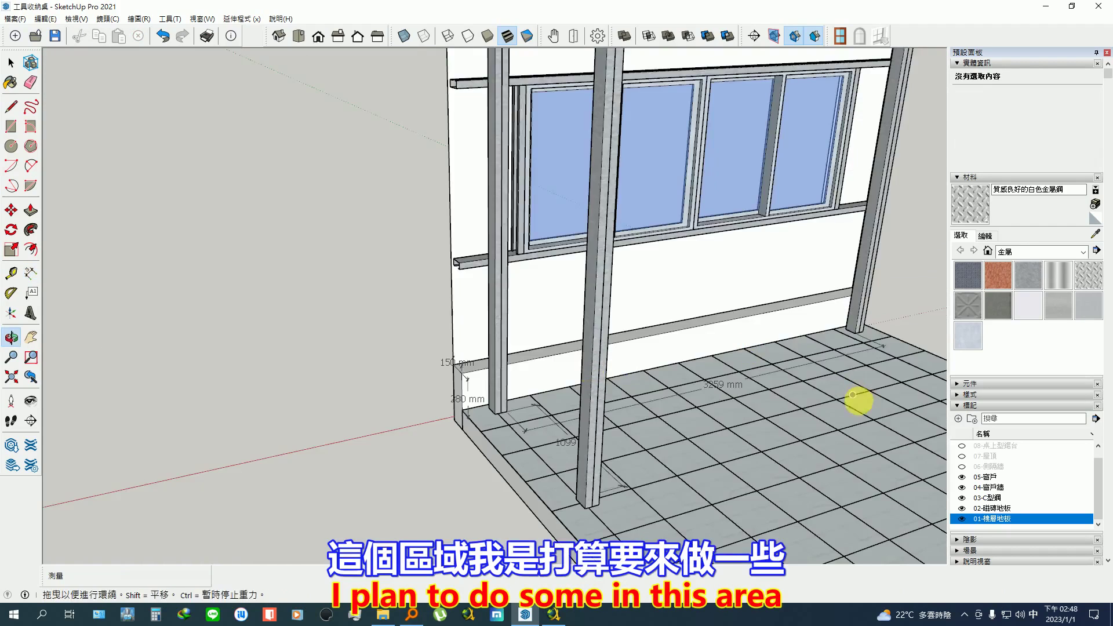
pyautogui.scroll(-5, 858, 402)
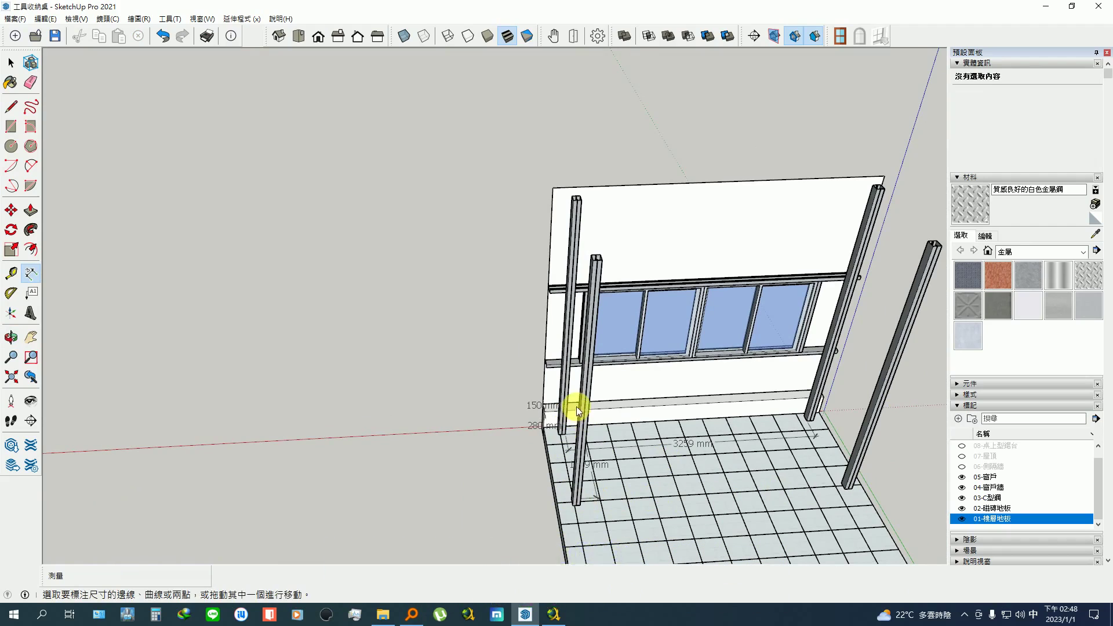
pyautogui.moveTo(837, 462); pyautogui.dragTo(506, 323, button='middle')
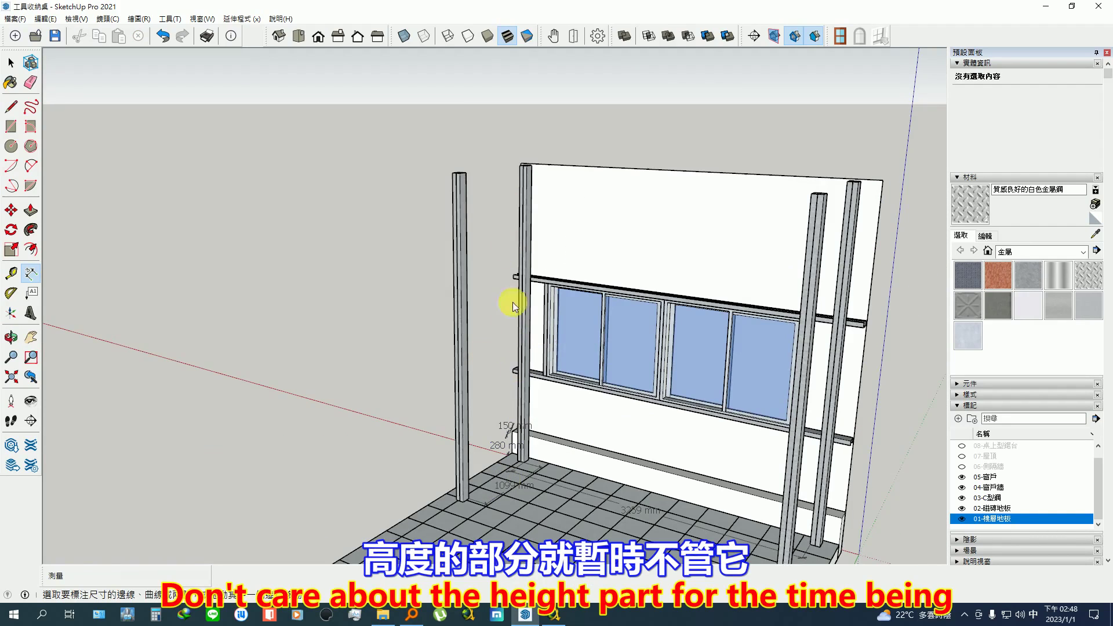
pyautogui.moveTo(505, 363); pyautogui.dragTo(462, 374, button='middle')
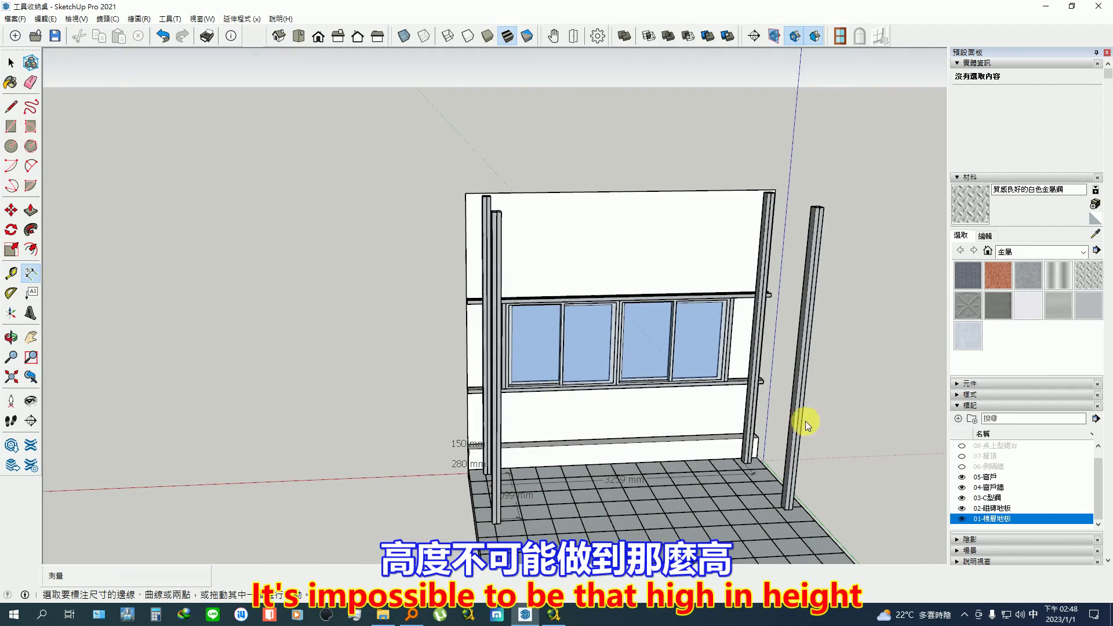
pyautogui.scroll(3, 625, 449)
pyautogui.scroll(-4, 745, 472)
pyautogui.moveTo(746, 472); pyautogui.dragTo(682, 452, button='middle')
pyautogui.scroll(3, 678, 451)
pyautogui.scroll(-2, 676, 463)
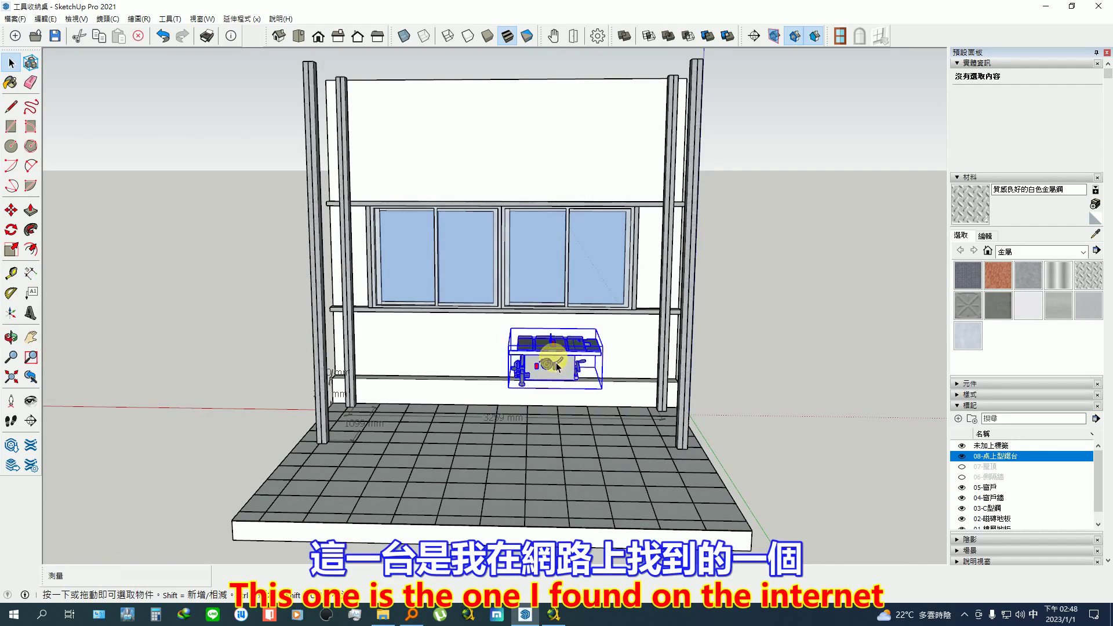
pyautogui.scroll(4, 510, 364)
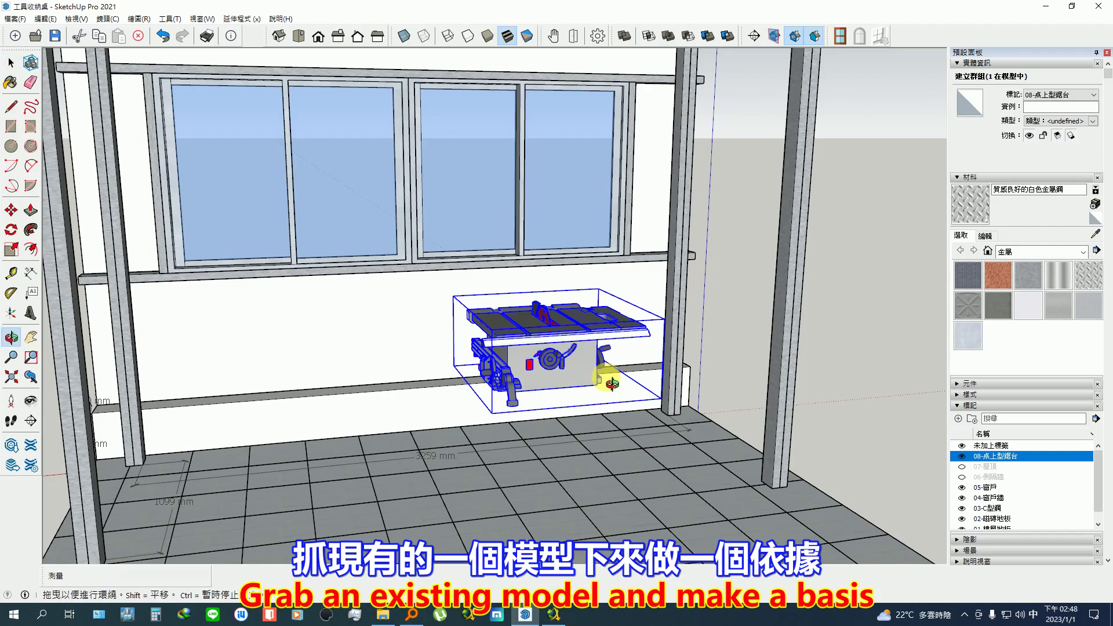
pyautogui.moveTo(610, 387); pyautogui.dragTo(453, 385, button='middle')
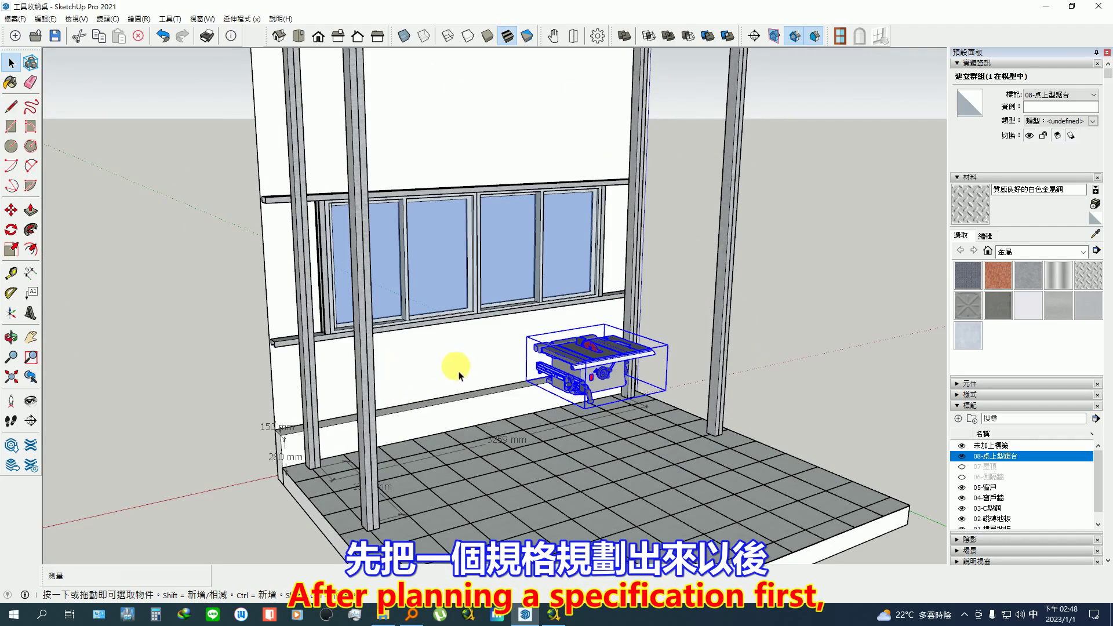
pyautogui.moveTo(455, 368); pyautogui.dragTo(806, 365, button='middle')
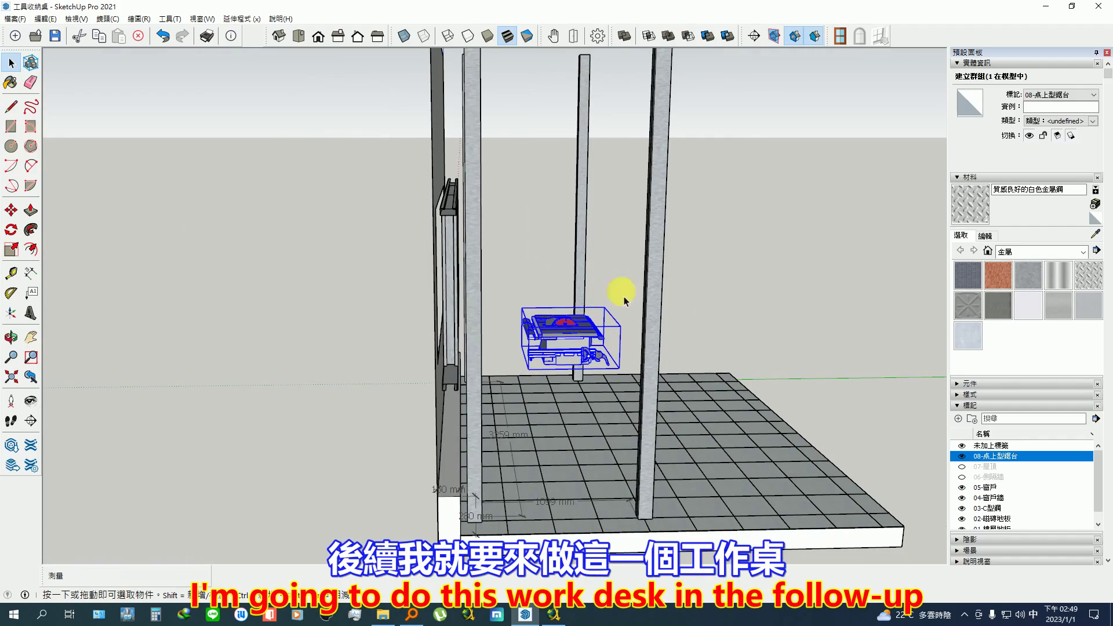
pyautogui.moveTo(609, 360); pyautogui.dragTo(420, 429, button='middle')
pyautogui.scroll(-5, 542, 408)
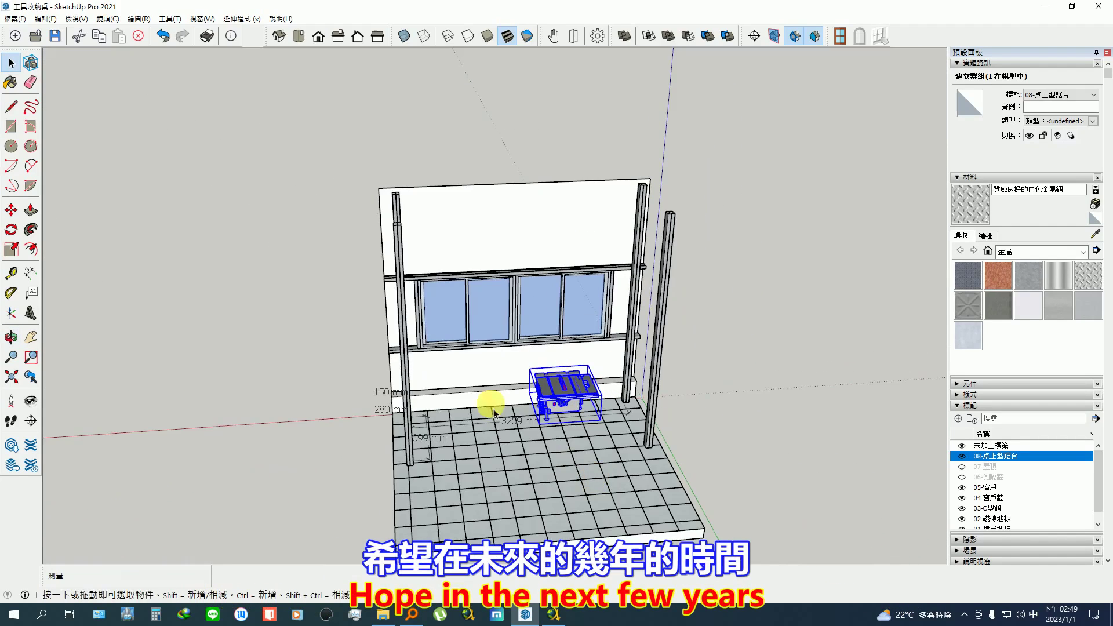
pyautogui.scroll(2, 628, 386)
pyautogui.scroll(4, 628, 386)
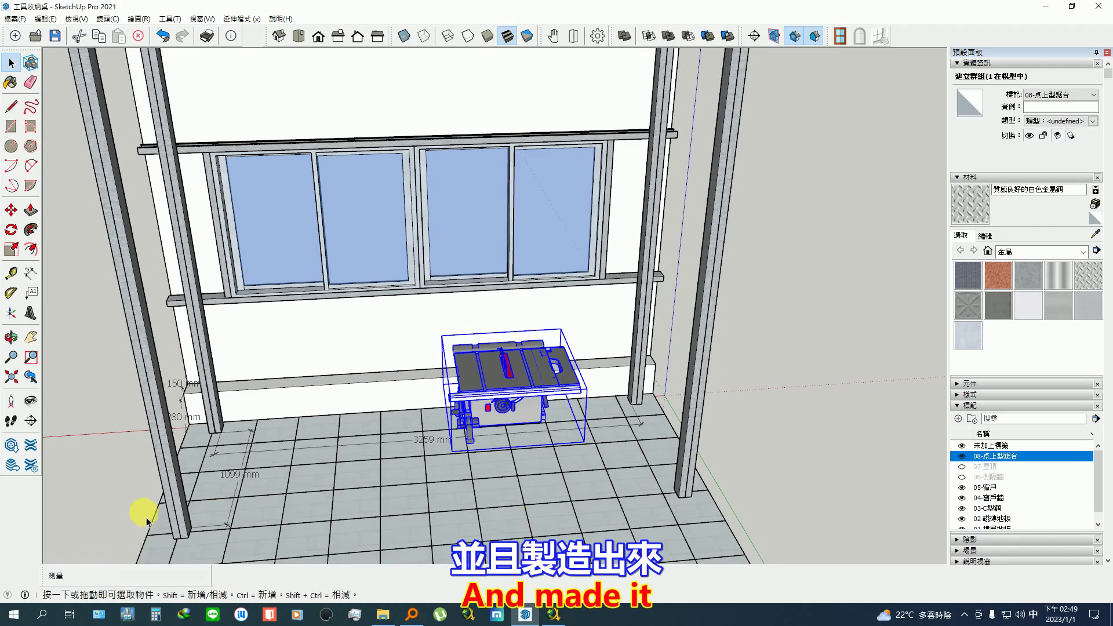
pyautogui.moveTo(278, 490); pyautogui.dragTo(538, 390, button='middle')
pyautogui.scroll(5, 538, 390)
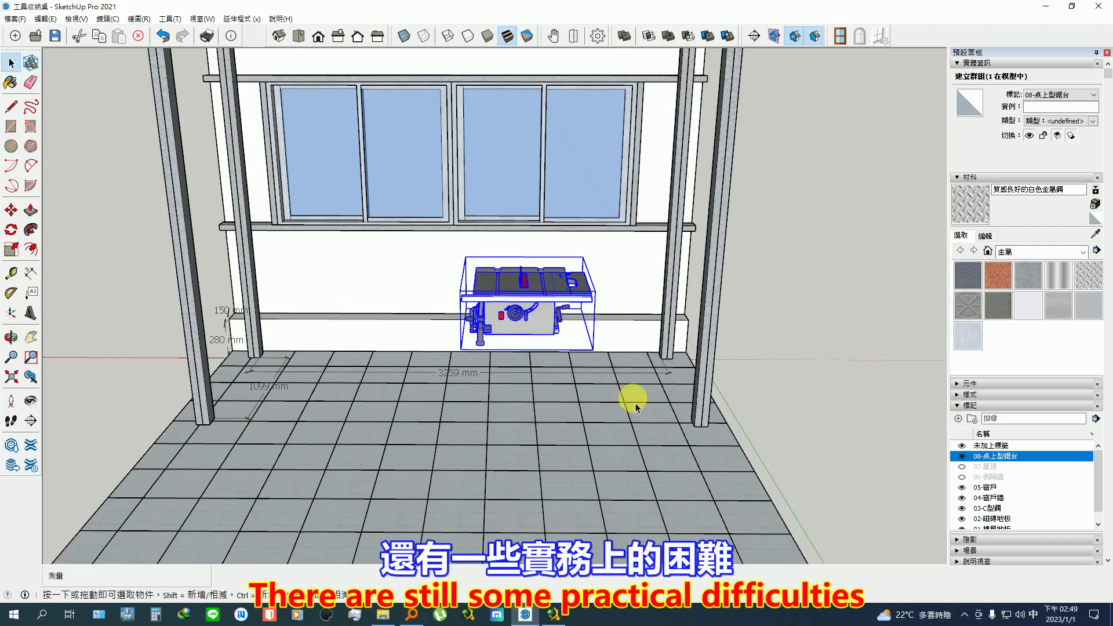
pyautogui.scroll(-3, 577, 305)
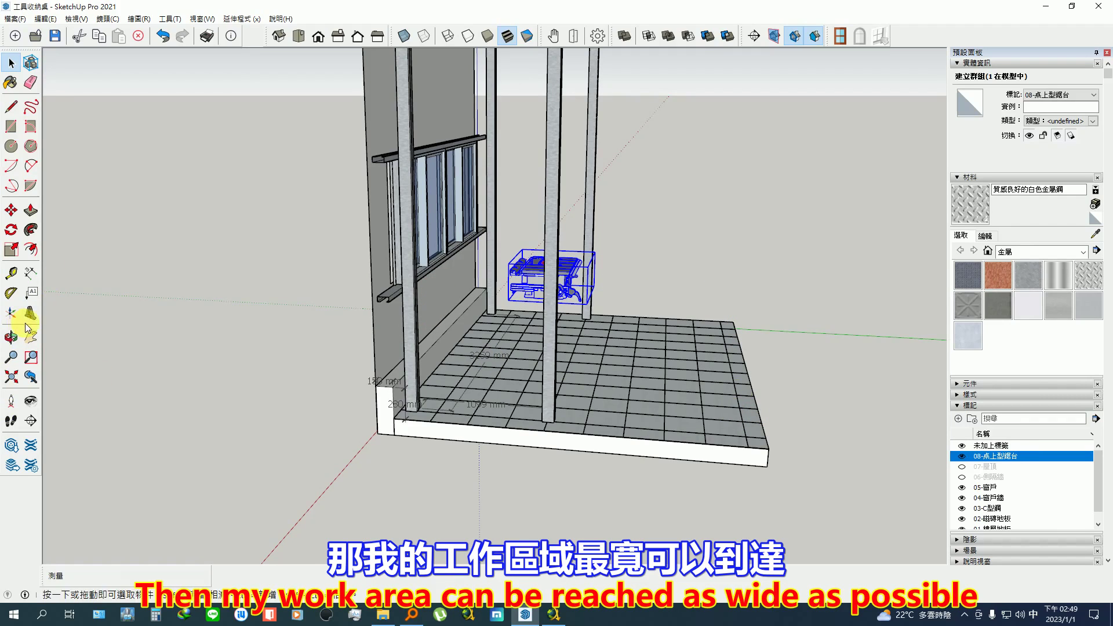
pyautogui.click(31, 273)
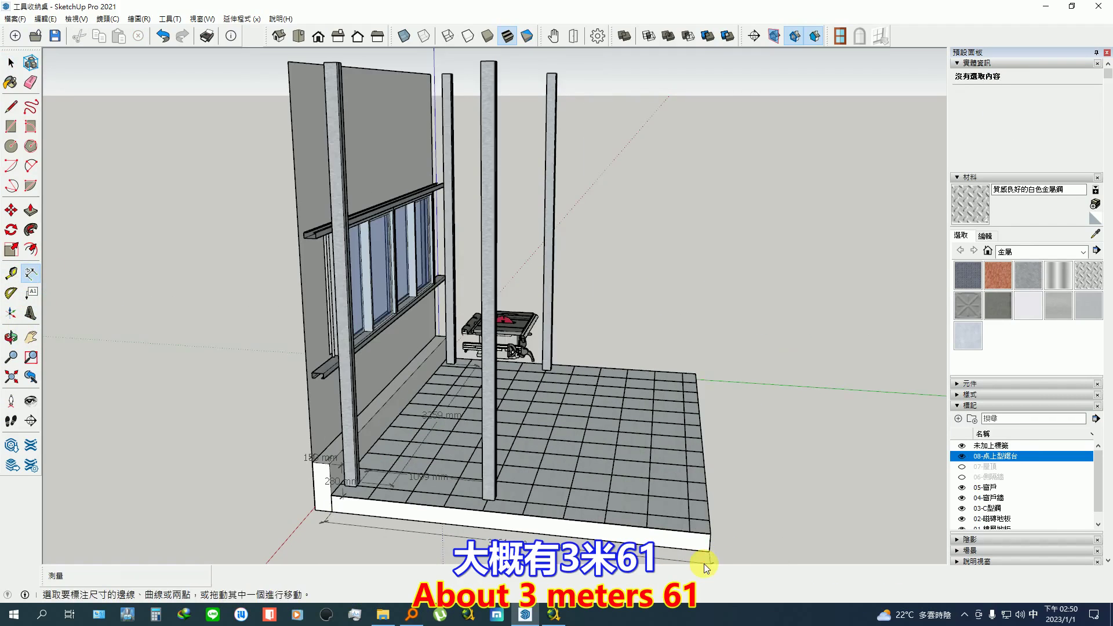
# Dimension the floor slab's front-edge width corner to corner, offset below the slab.
pyautogui.moveTo(704, 563); pyautogui.dragTo(365, 532, button='middle')
pyautogui.click(365, 532)
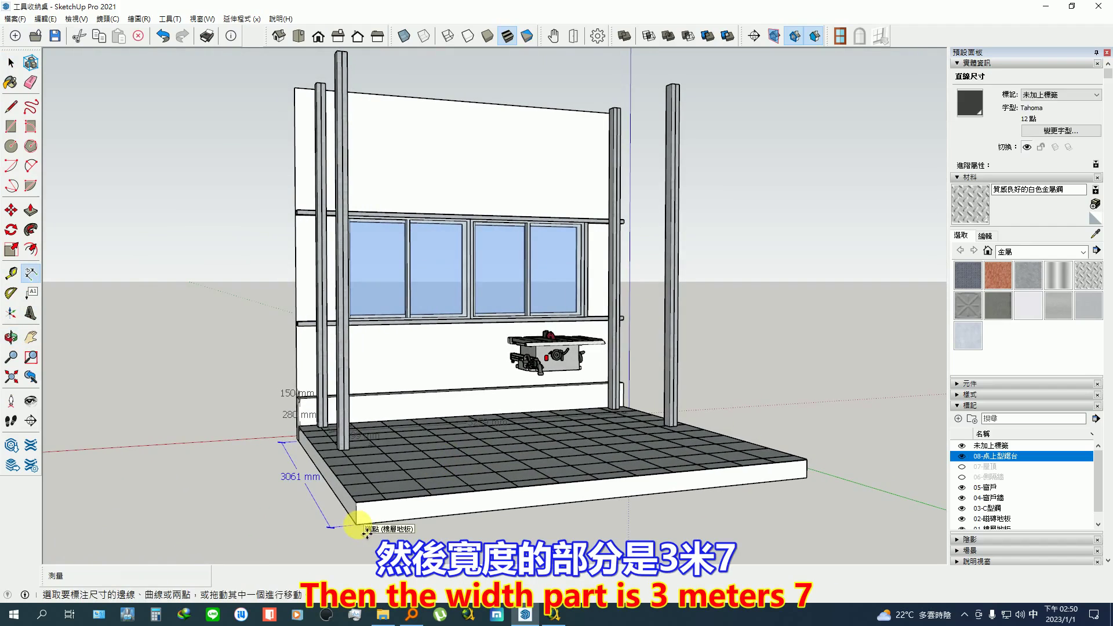
pyautogui.click(808, 480)
pyautogui.click(841, 516)
pyautogui.moveTo(841, 516); pyautogui.dragTo(746, 509, button='middle')
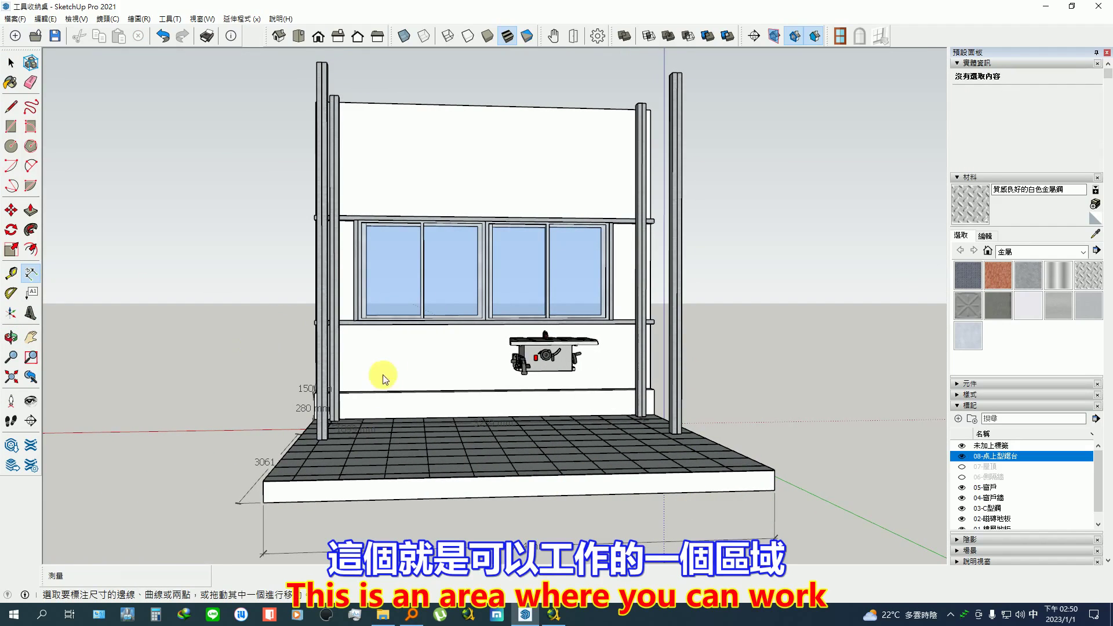
pyautogui.moveTo(382, 374); pyautogui.dragTo(454, 330, button='middle')
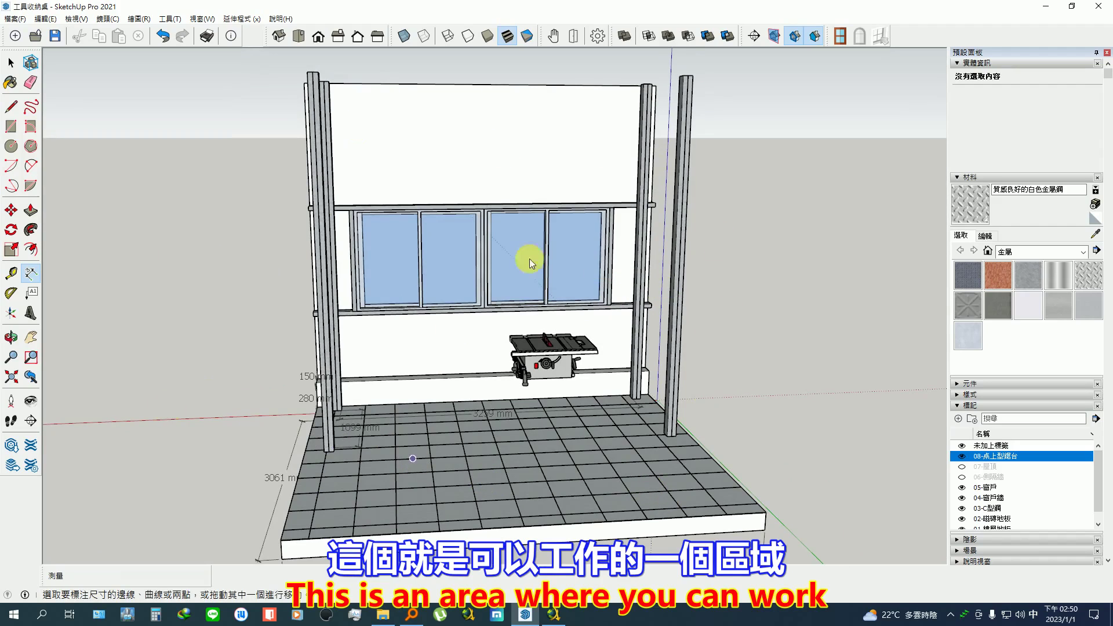